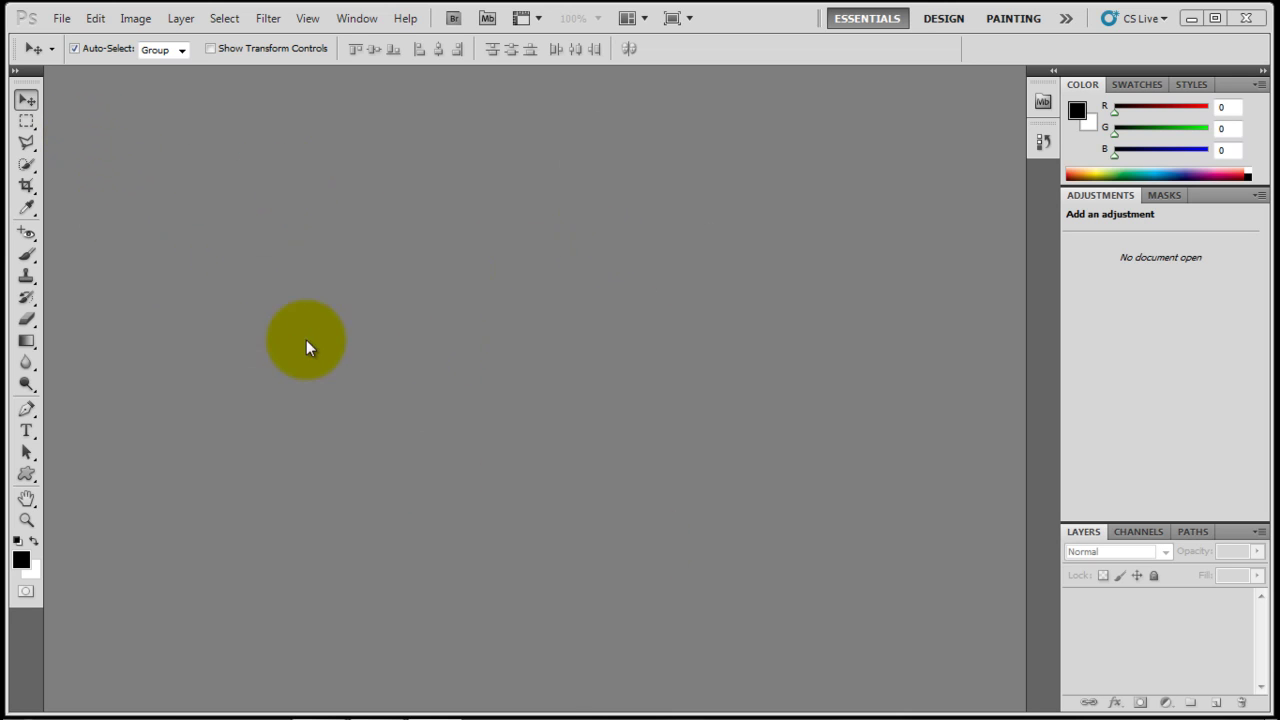
- Open the 'red eye' image from the VIDE TEST folder
click(58, 20)
click(100, 56)
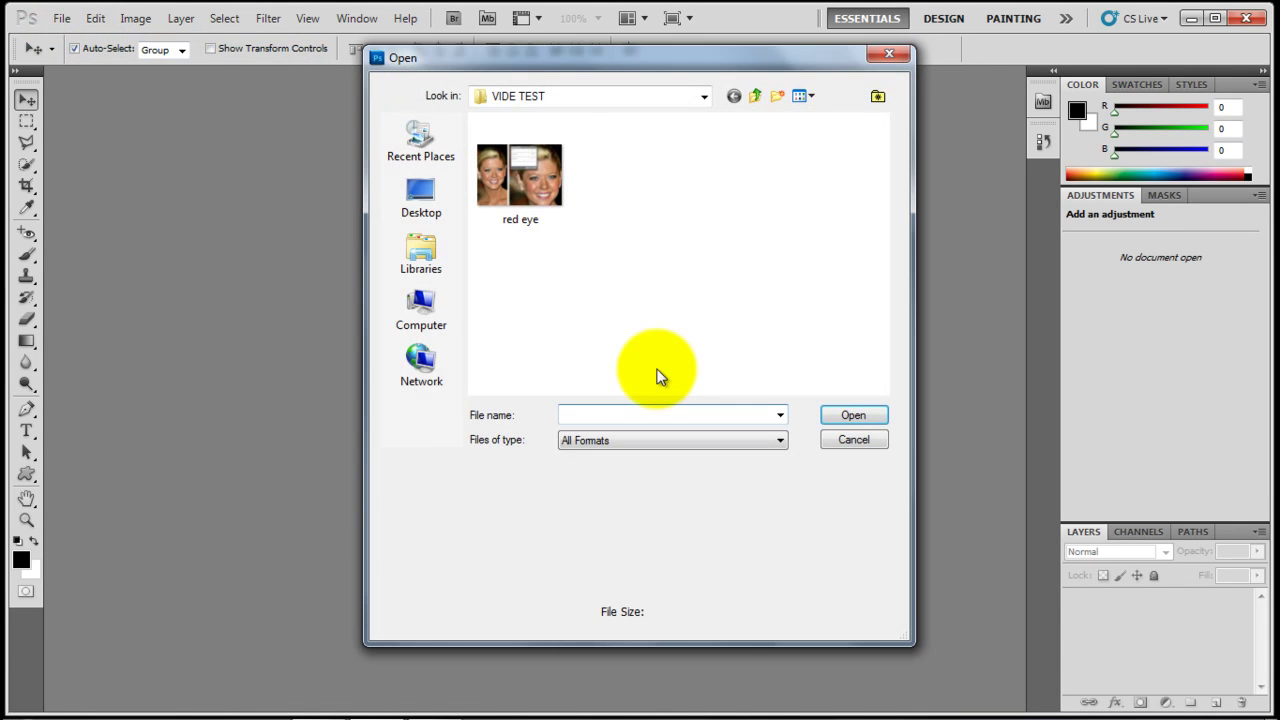
click(536, 165)
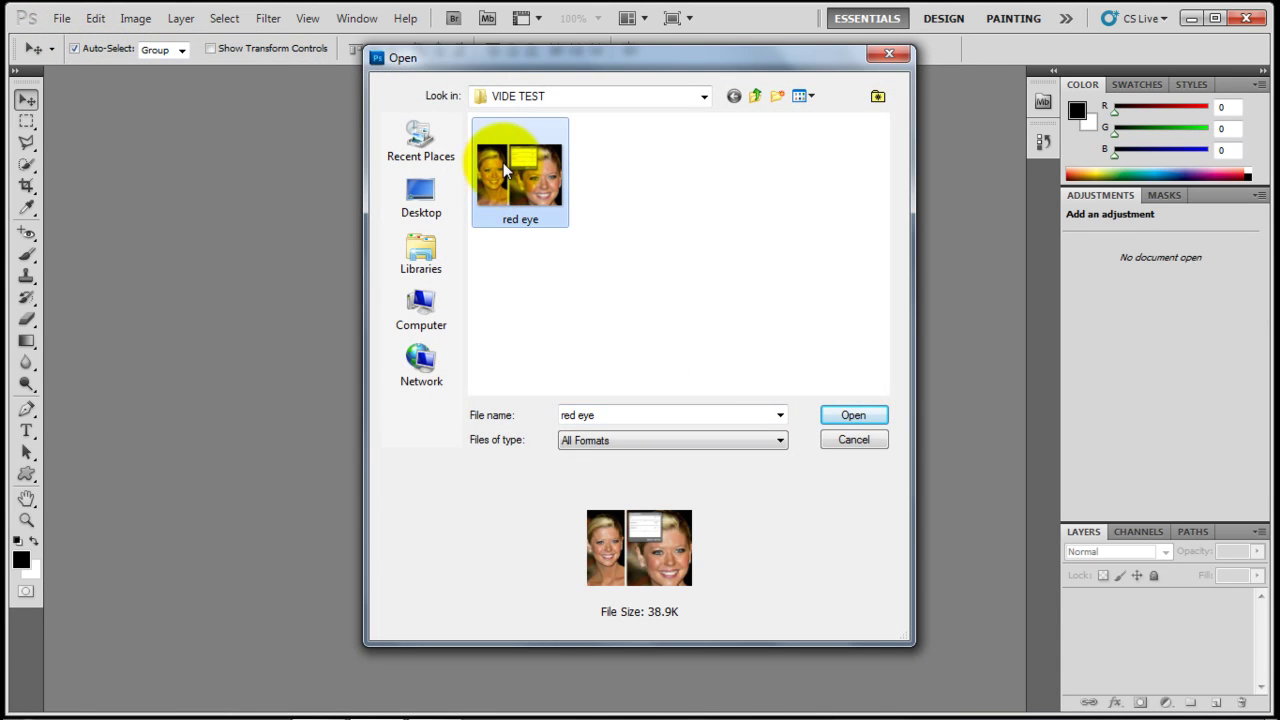
double_click(503, 162)
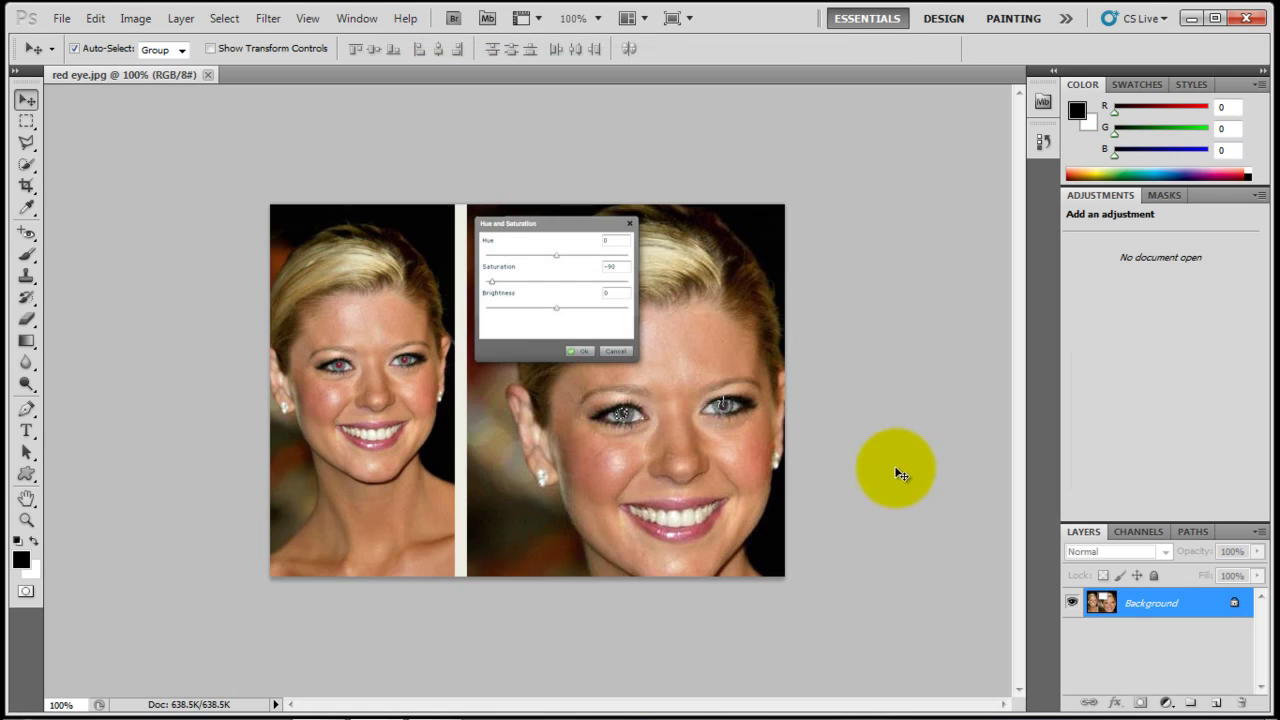
- Crop red eye.jpg to the smiling blonde woman's left portrait, then zoom in on her face
click(29, 143)
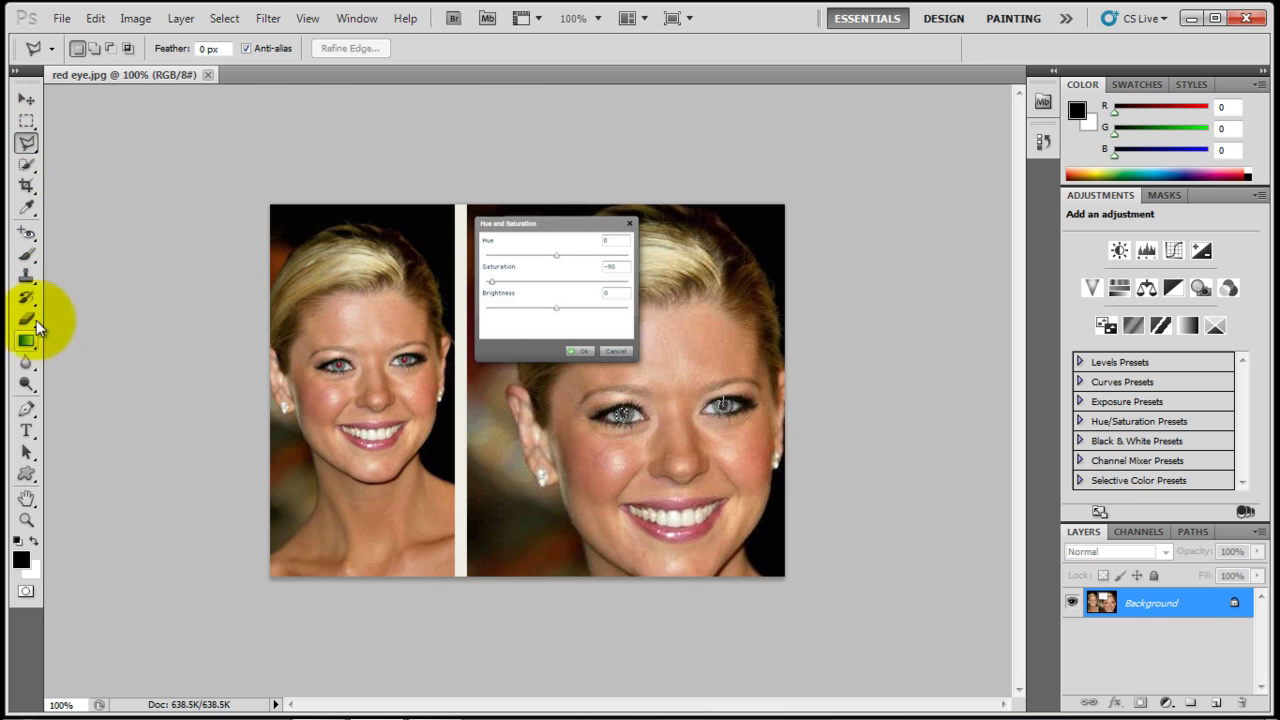
click(26, 186)
mouse_move(457, 591)
mouse_down()
mouse_move(254, 98)
mouse_move(223, 91)
mouse_up()
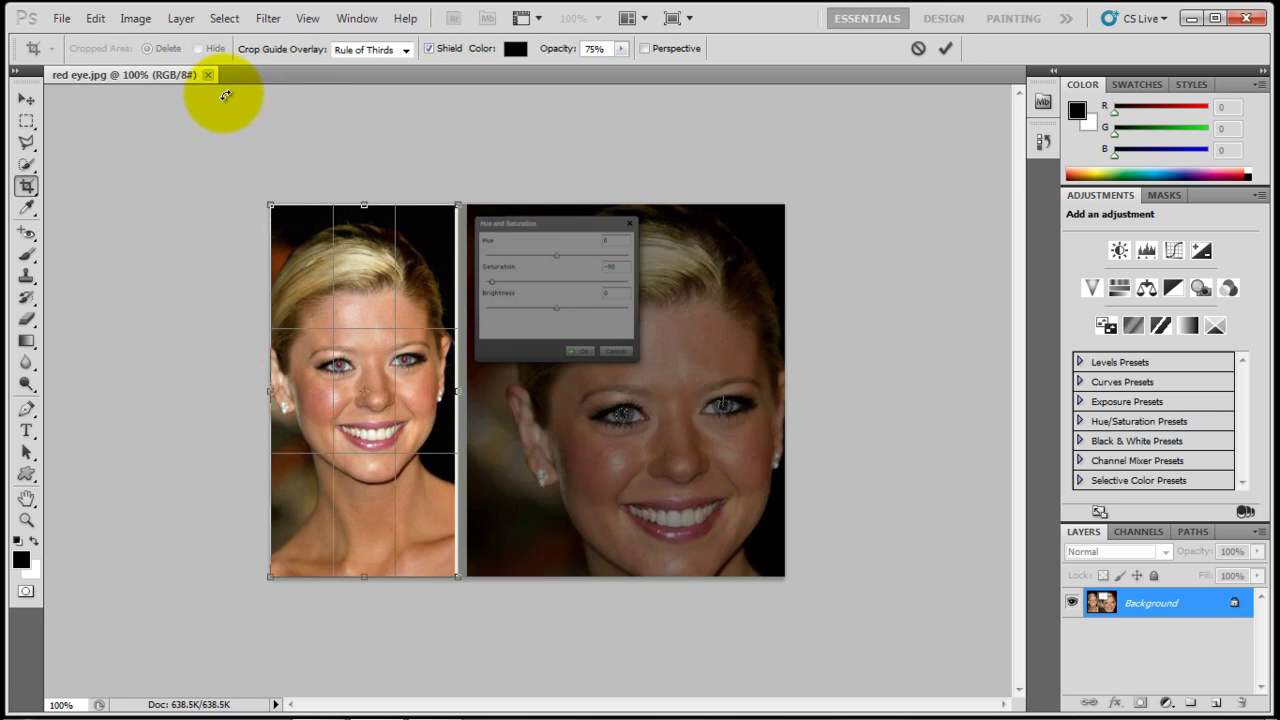
key(Return)
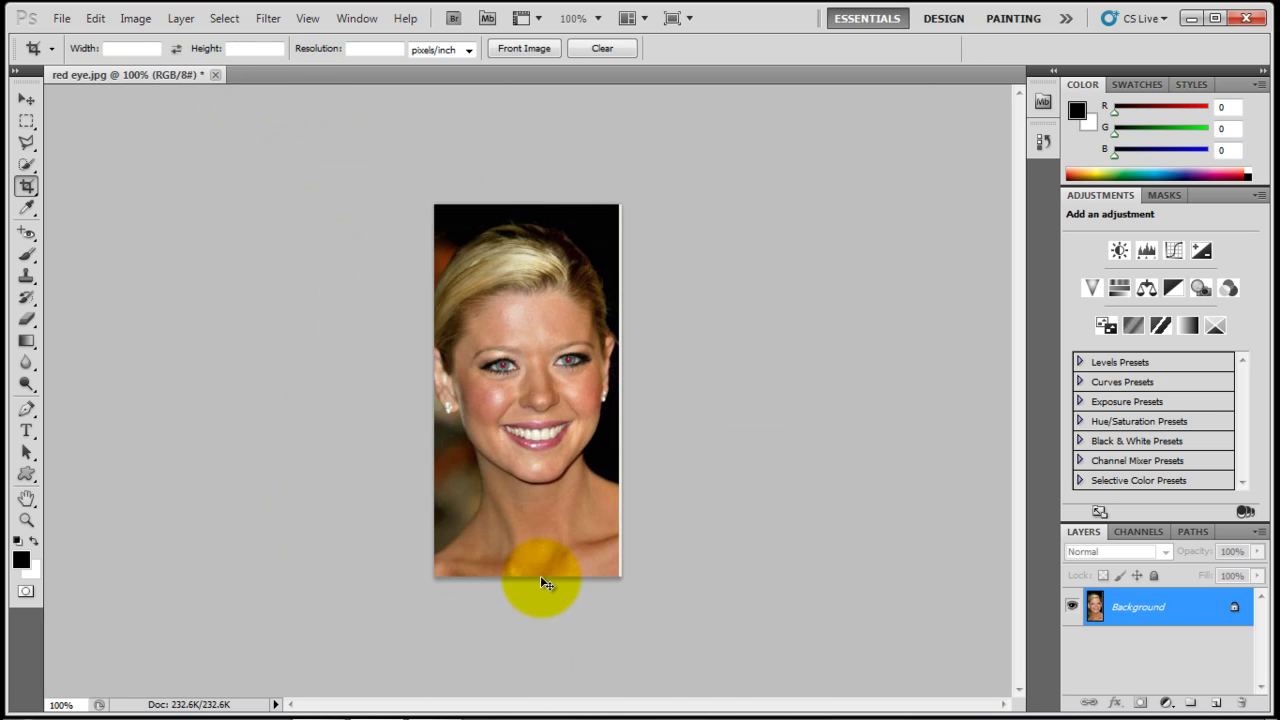
key(ctrl+plus)
key(ctrl+plus)
key(ctrl+plus)
key(ctrl+plus)
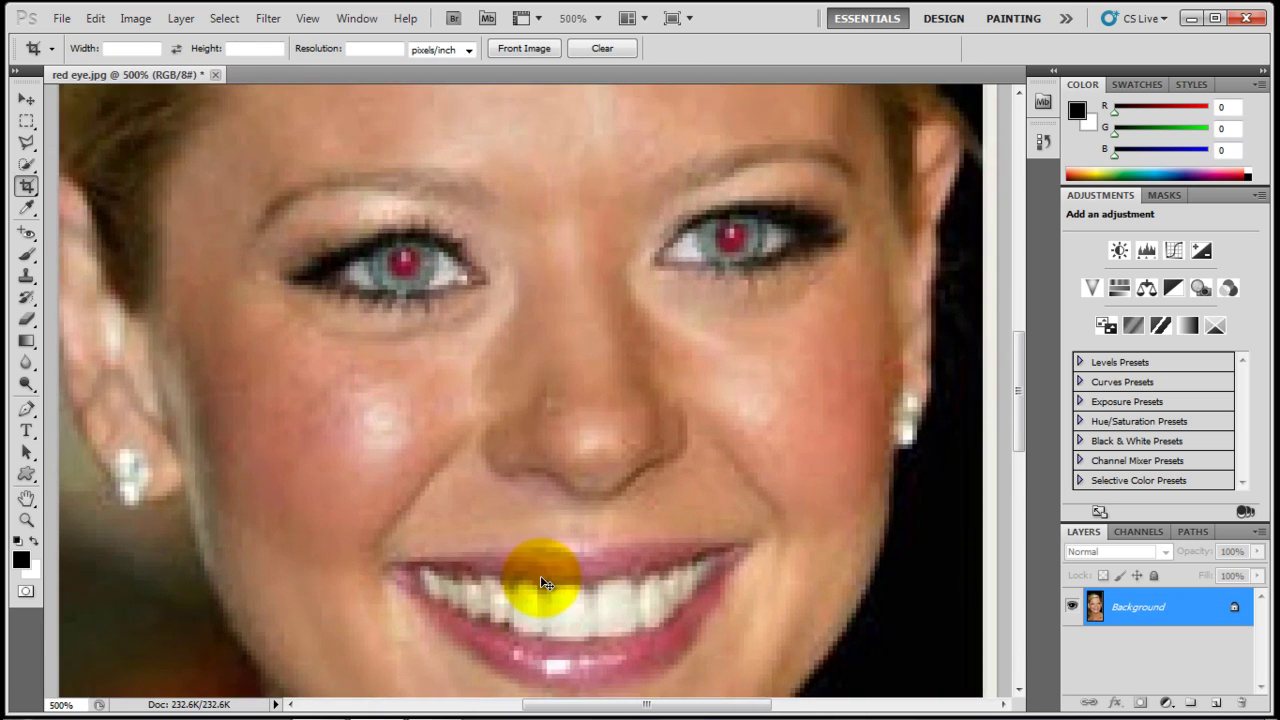
key(ctrl+plus)
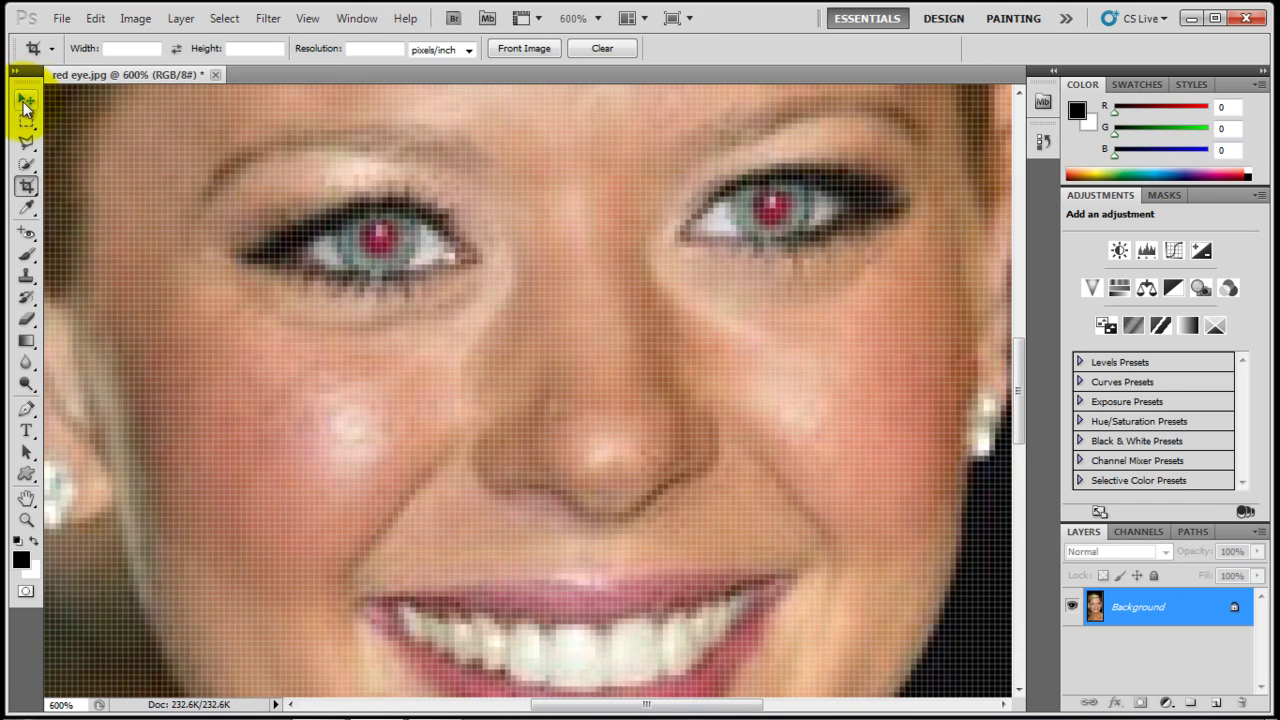
- Convert the locked Background layer into an editable Layer 0
click(26, 99)
drag(443, 290, 471, 436)
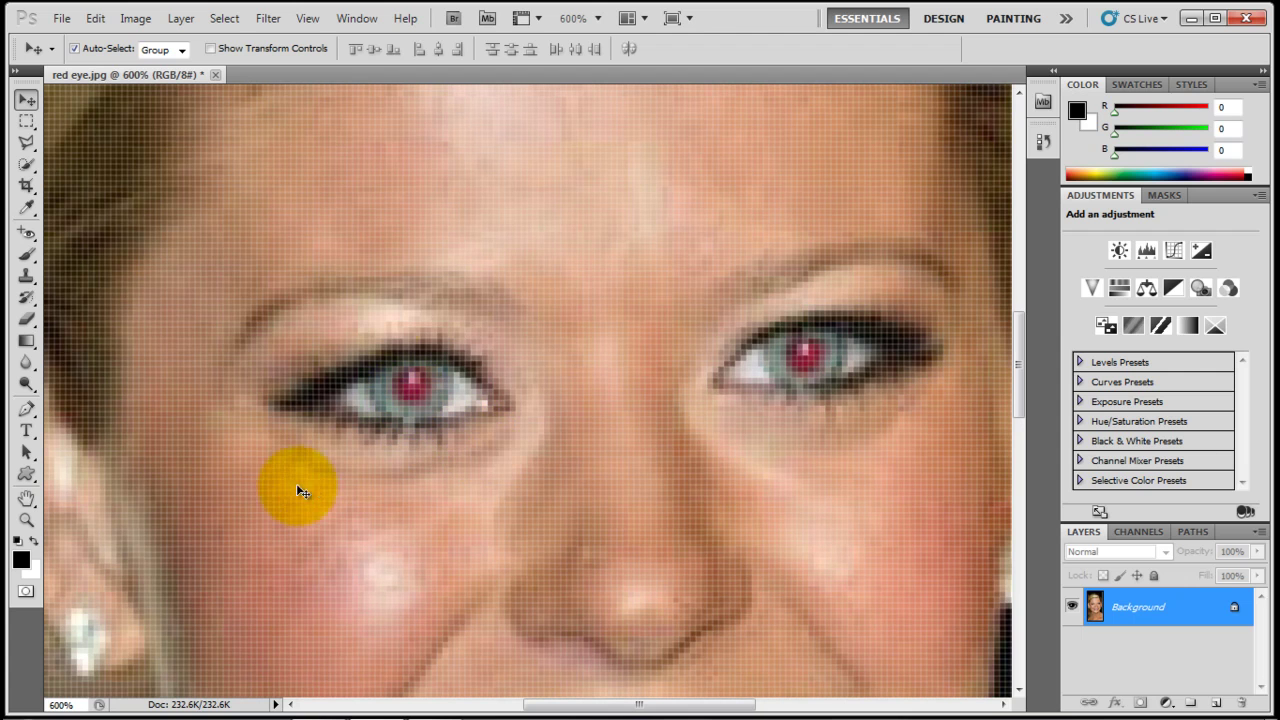
drag(536, 298, 203, 252)
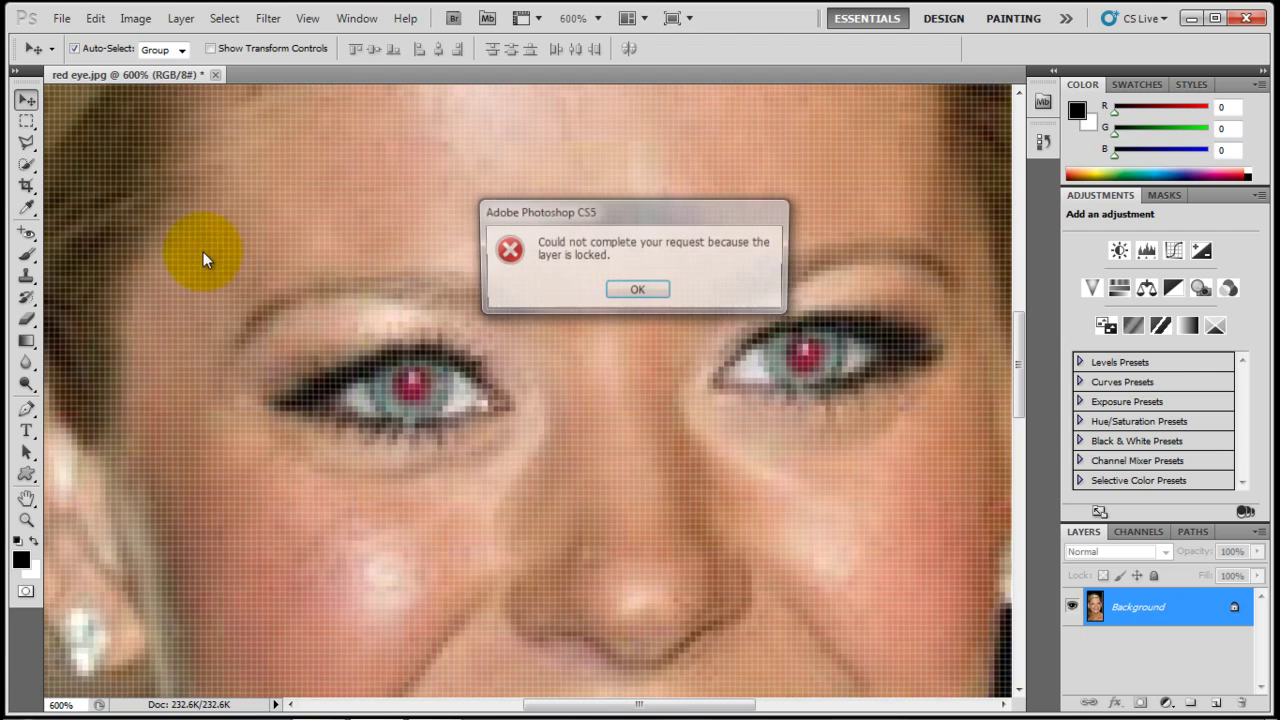
click(637, 292)
double_click(1095, 603)
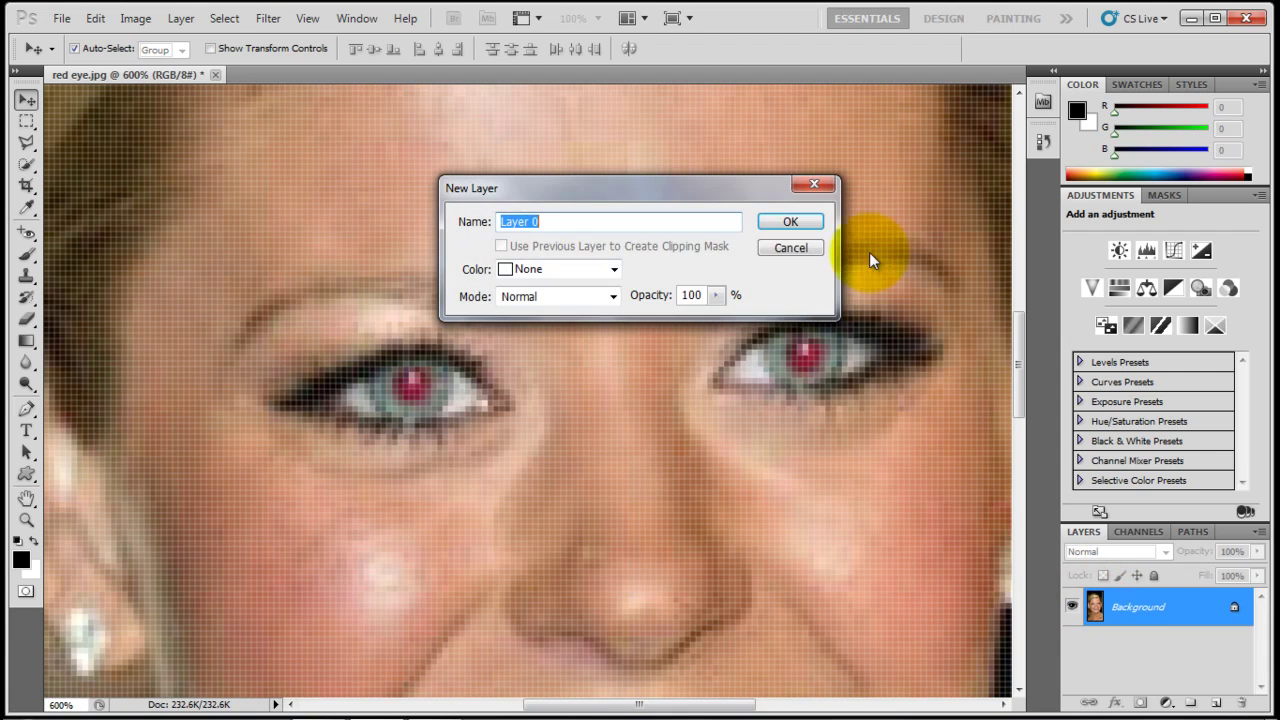
click(791, 220)
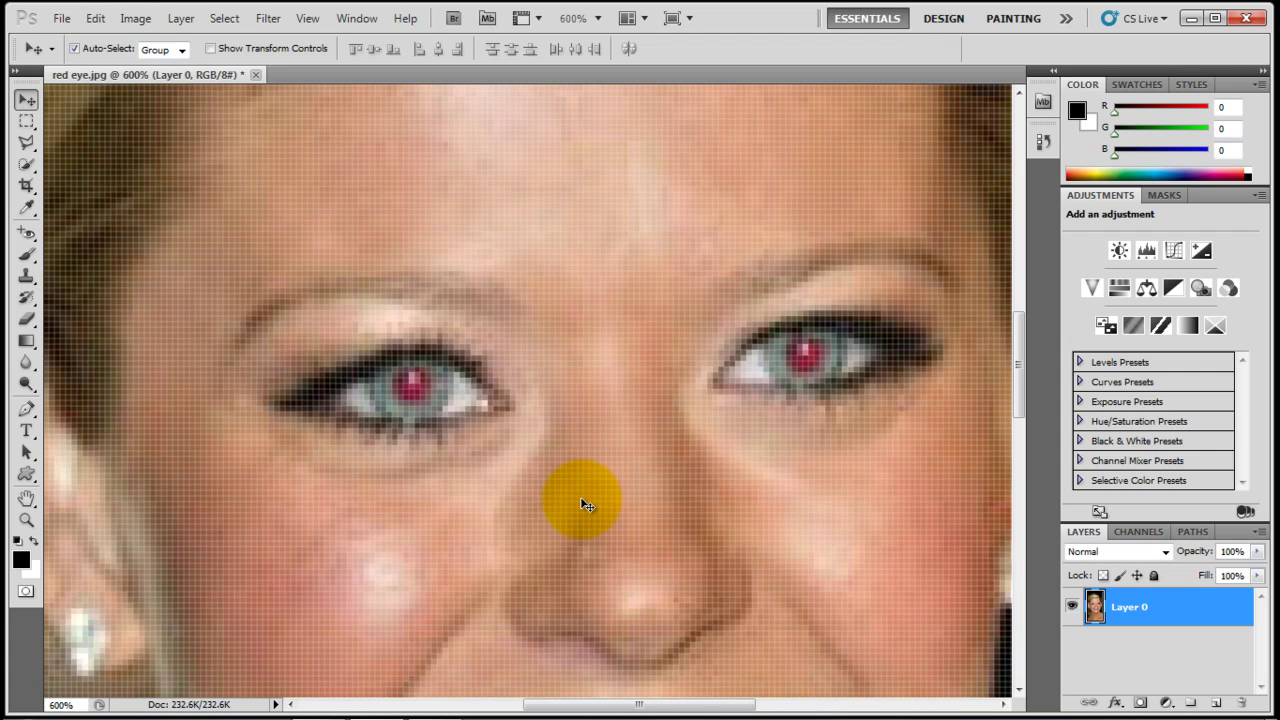
key(ctrl+minus)
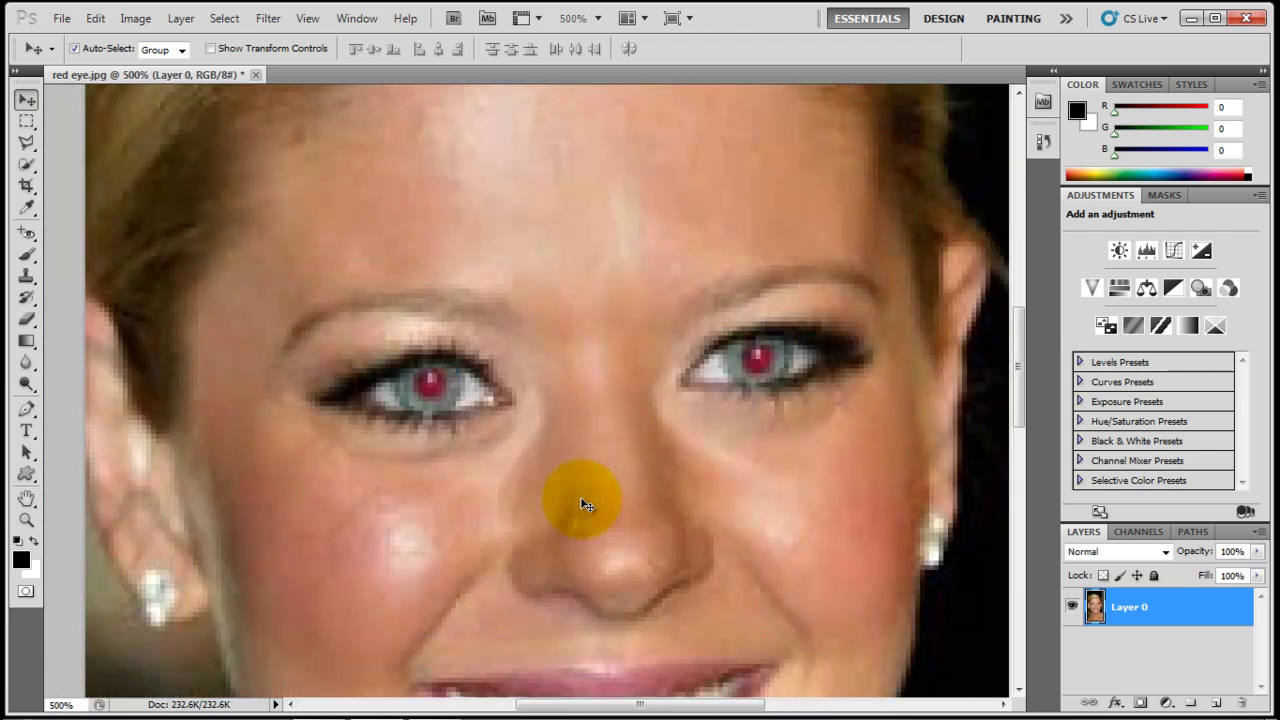
key(ctrl+minus)
key(ctrl+minus)
key(ctrl+plus)
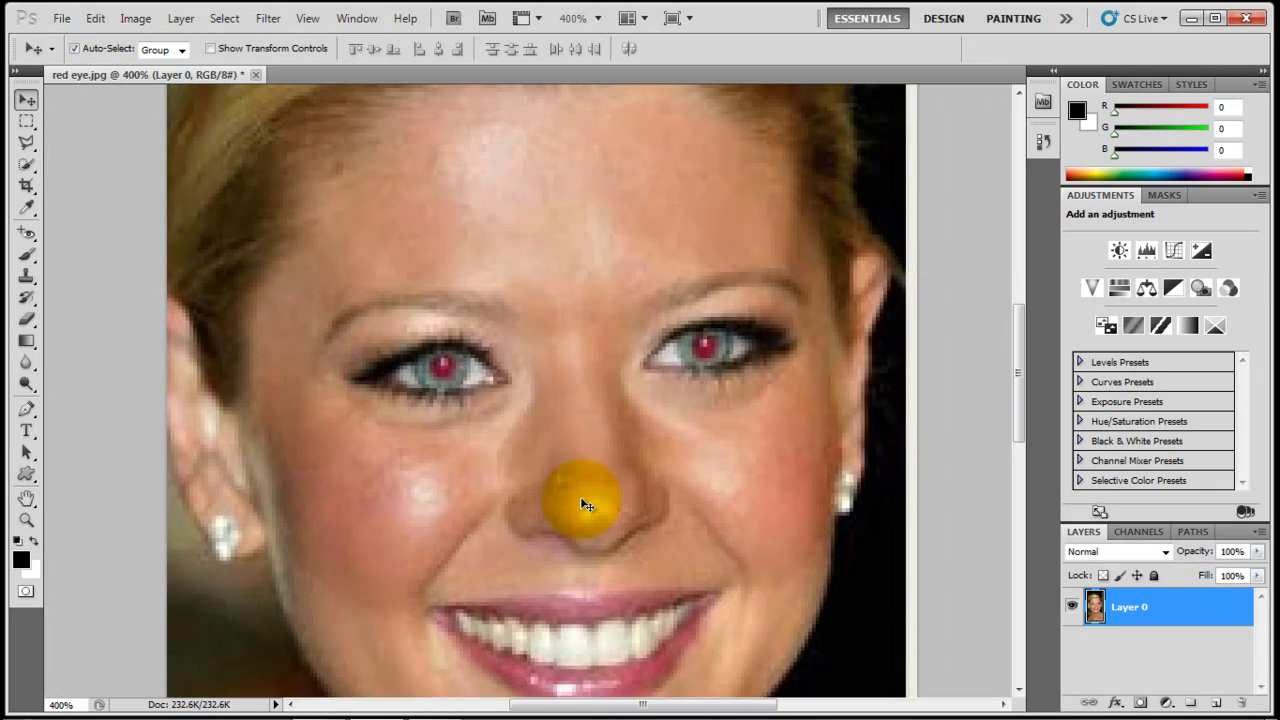
key(ctrl+plus)
key(ctrl+plus)
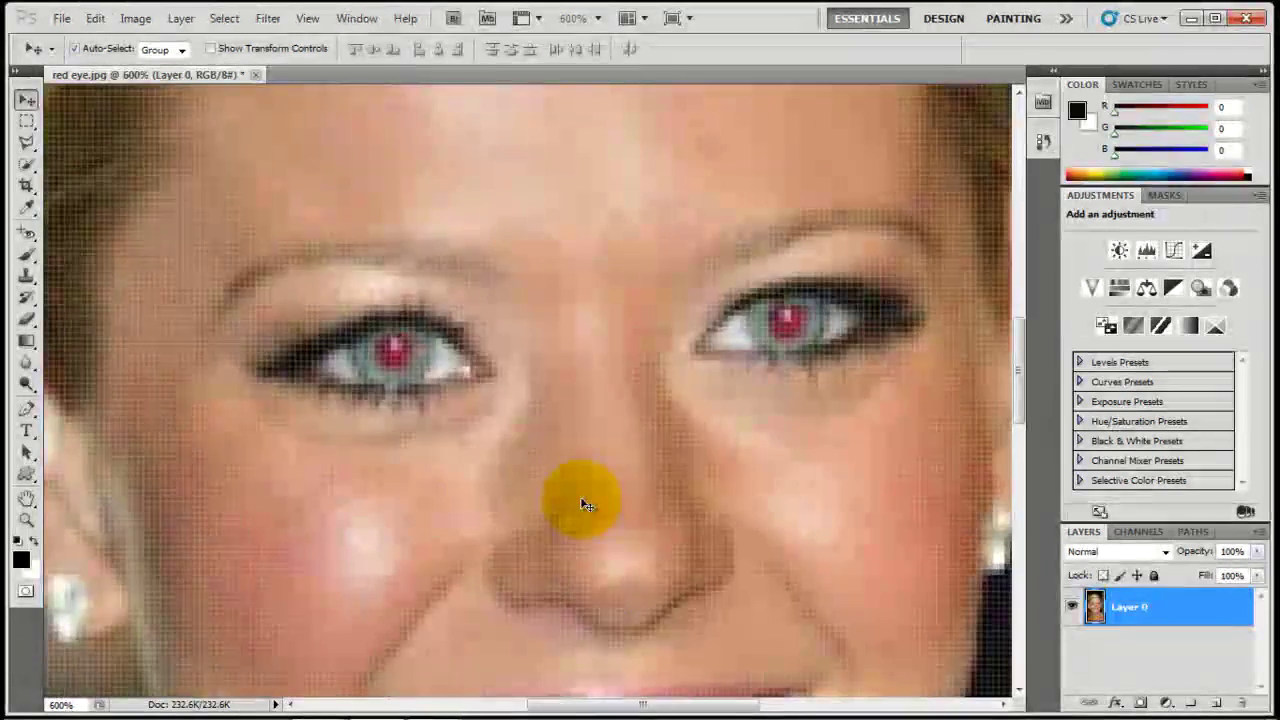
key(ctrl+minus)
key(ctrl+minus)
key(ctrl+plus)
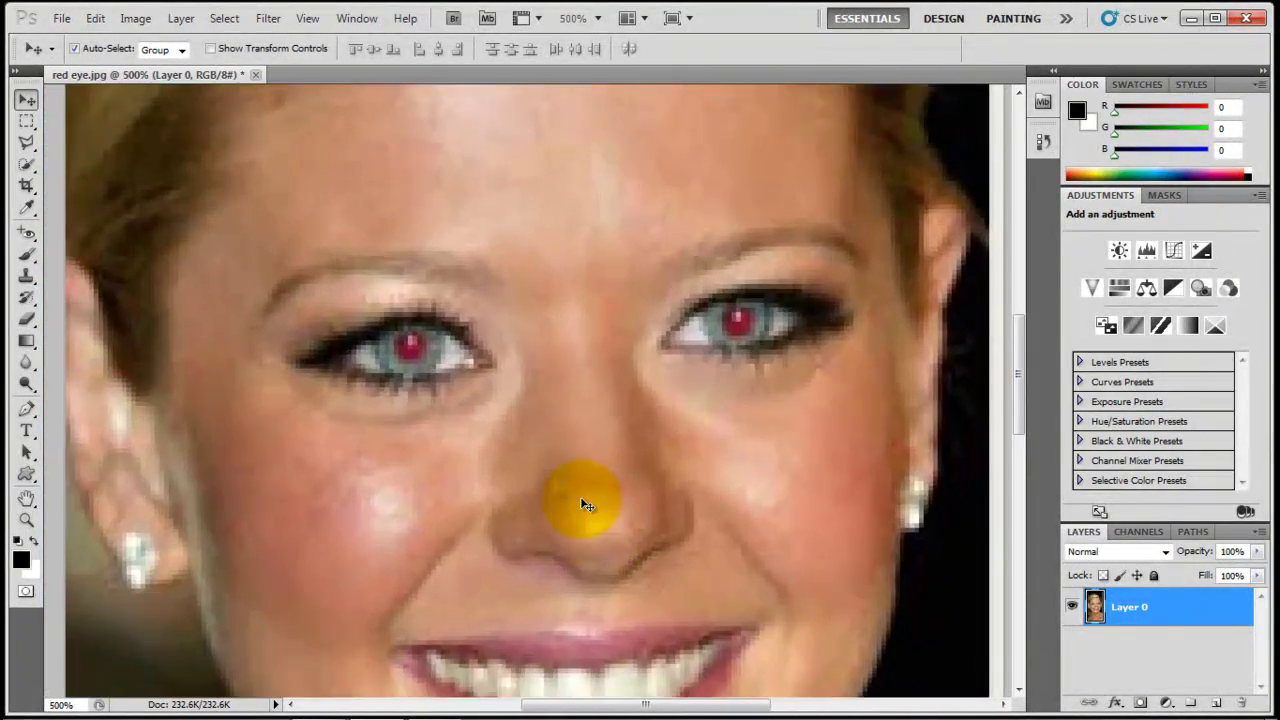
key(ctrl+plus)
key(ctrl+plus)
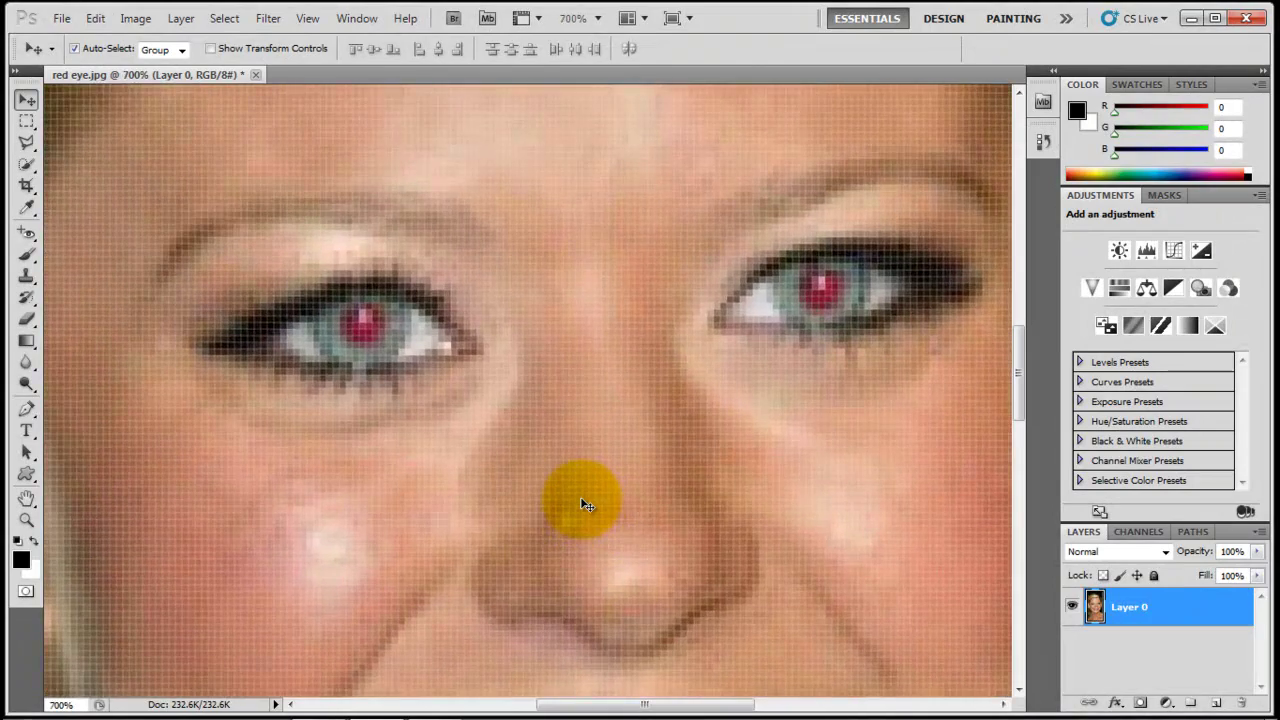
key(ctrl+minus)
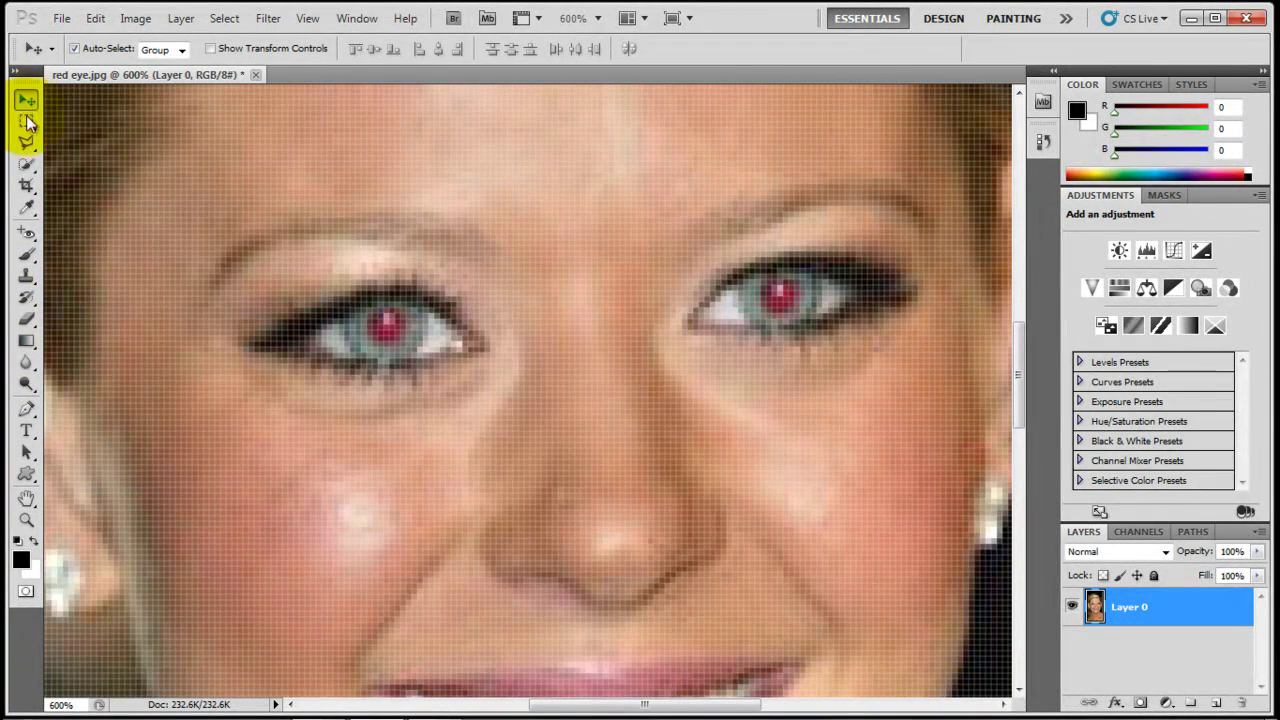
- Switch to the Red Eye Tool and remove the red from the right pupil
click(28, 236)
right_click(28, 236)
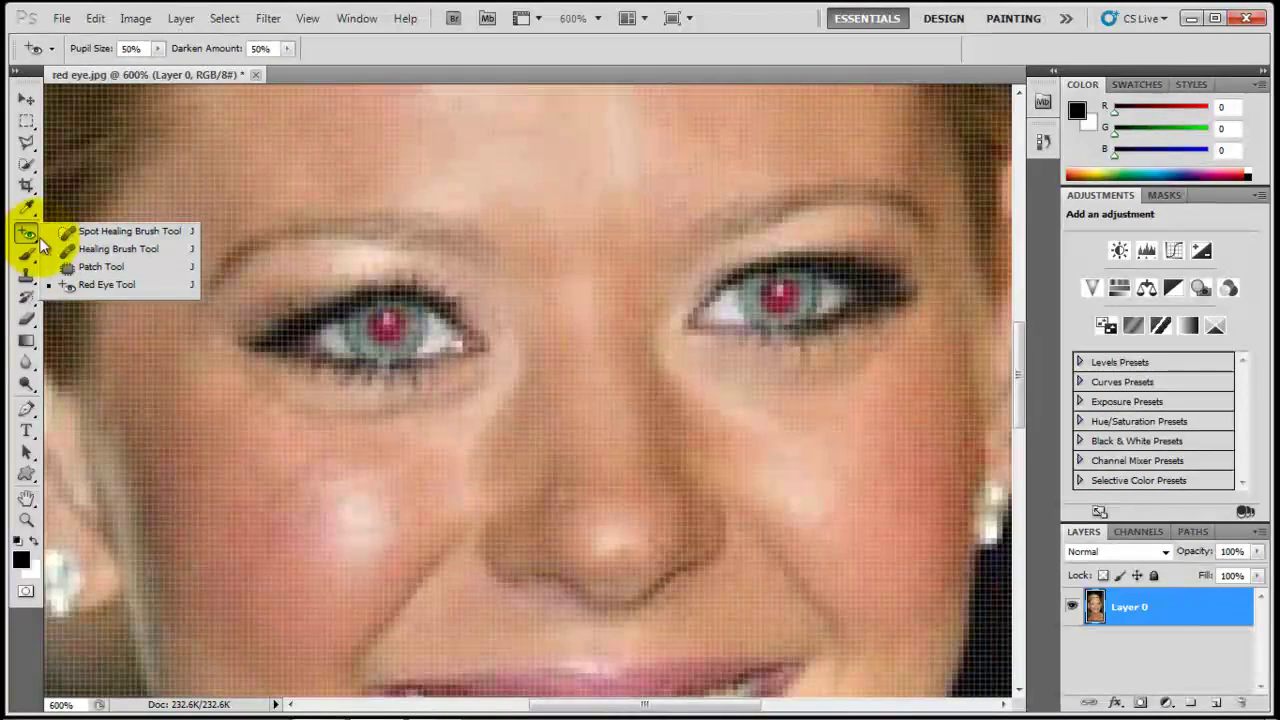
click(99, 287)
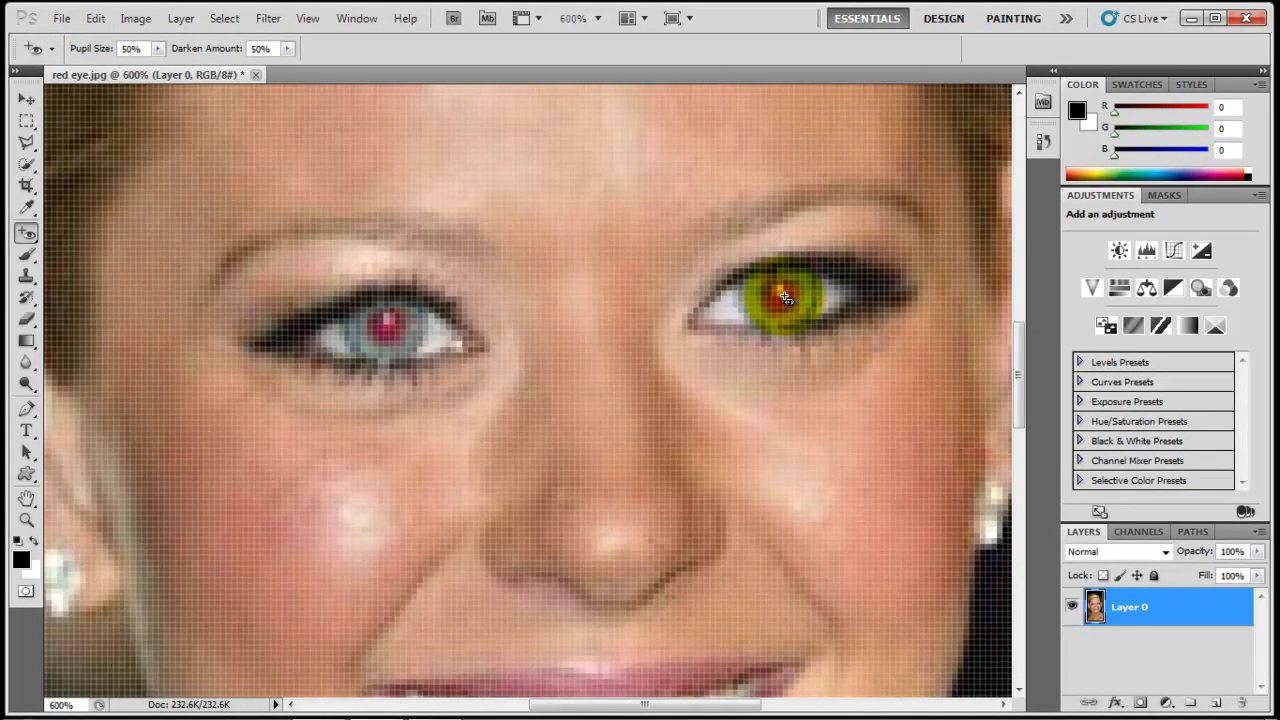
click(786, 310)
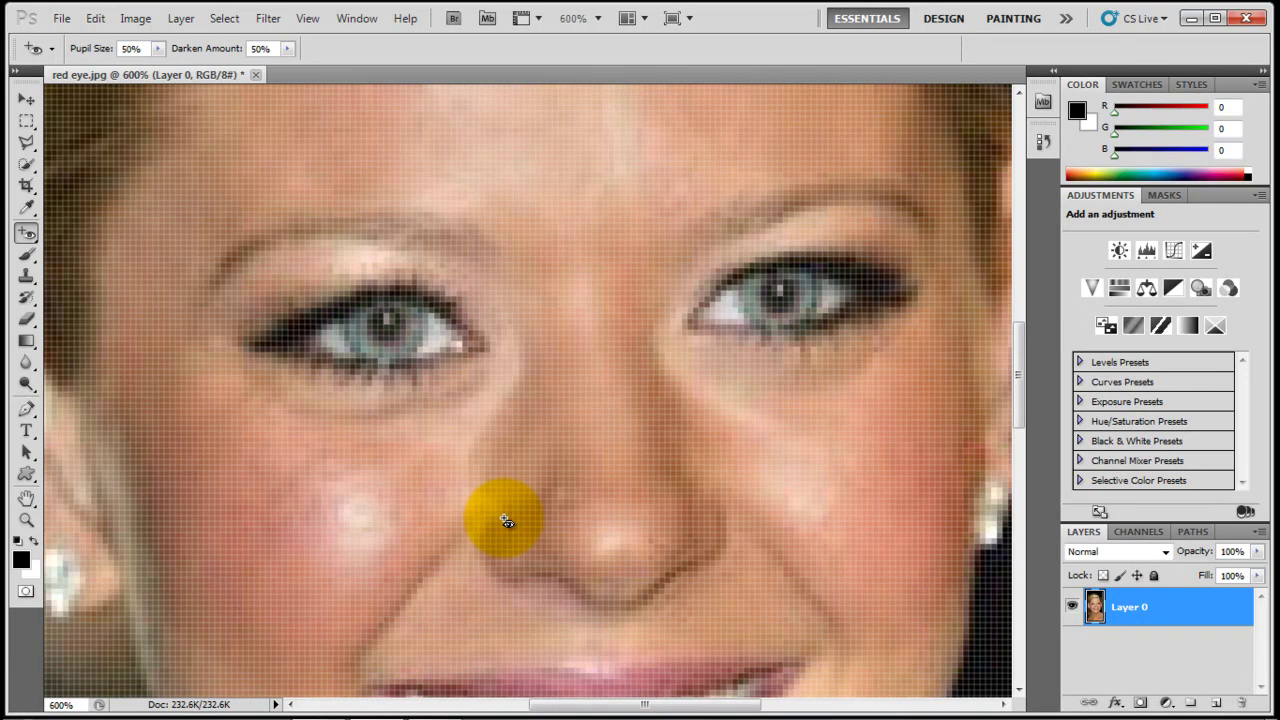
- Zoom out and reselect the Red Eye Tool, keeping Darken Amount at 50%
key(ctrl+minus)
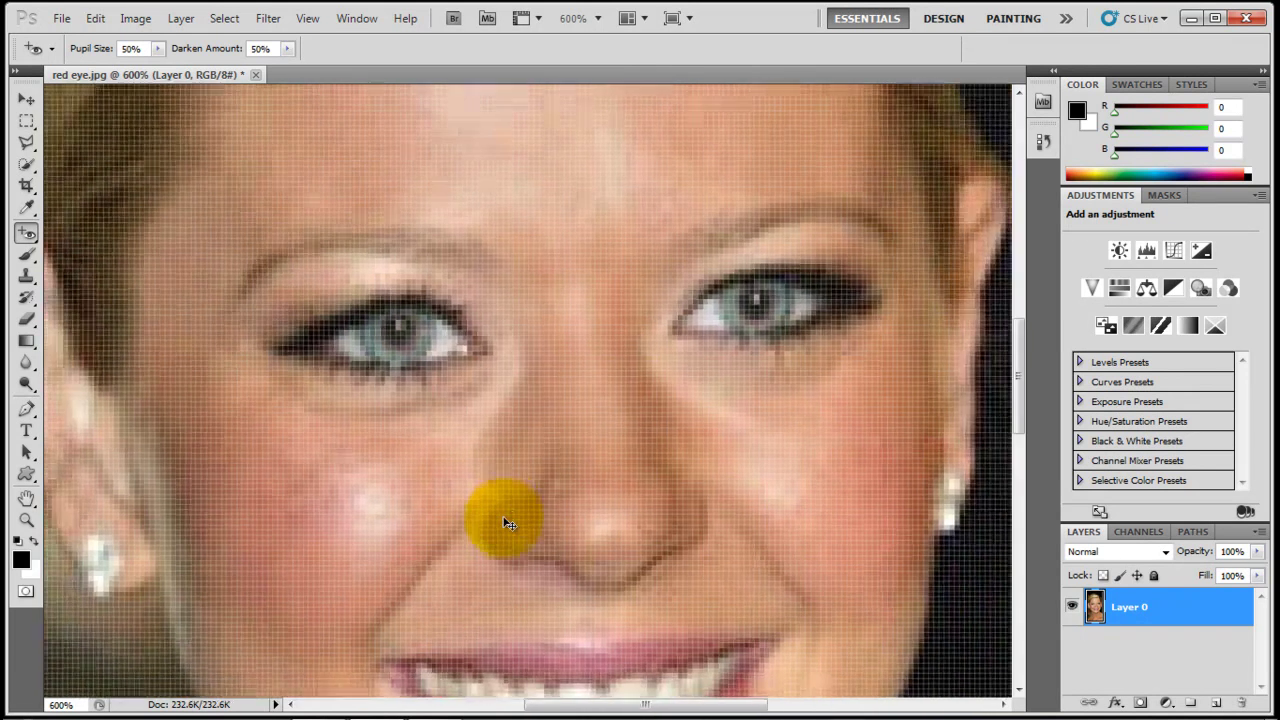
key(ctrl+minus)
key(ctrl+minus)
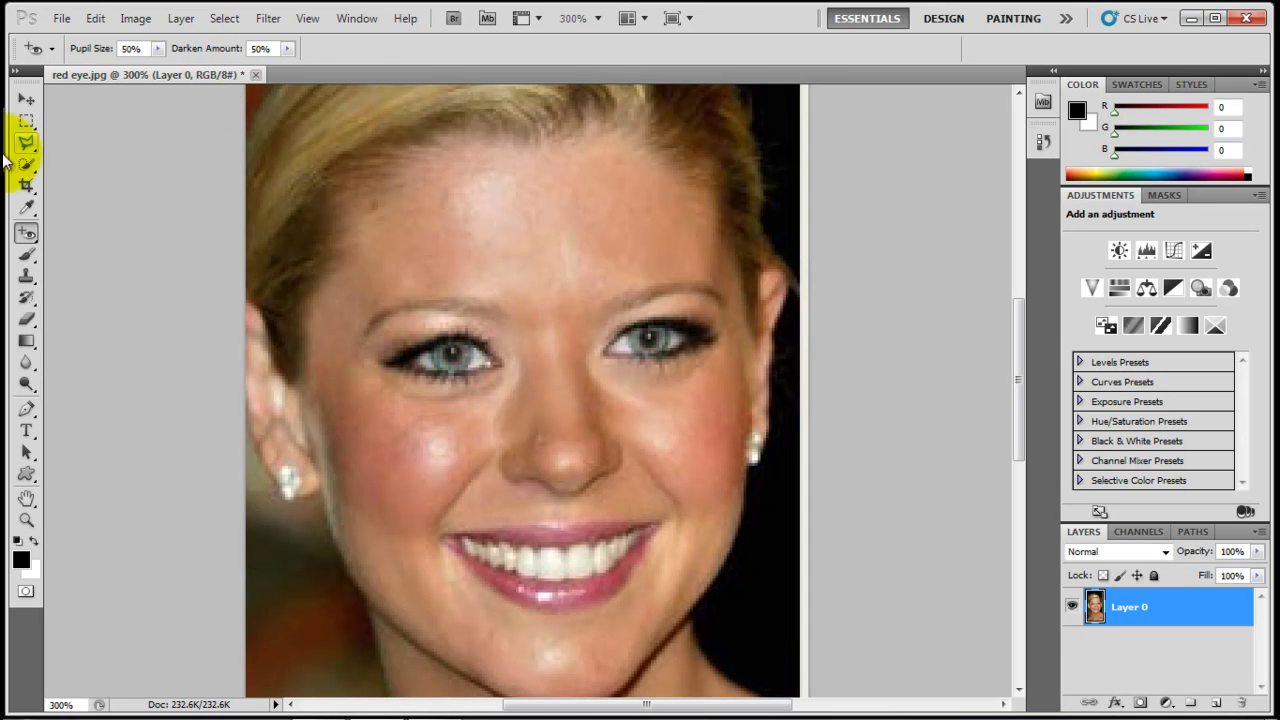
click(26, 100)
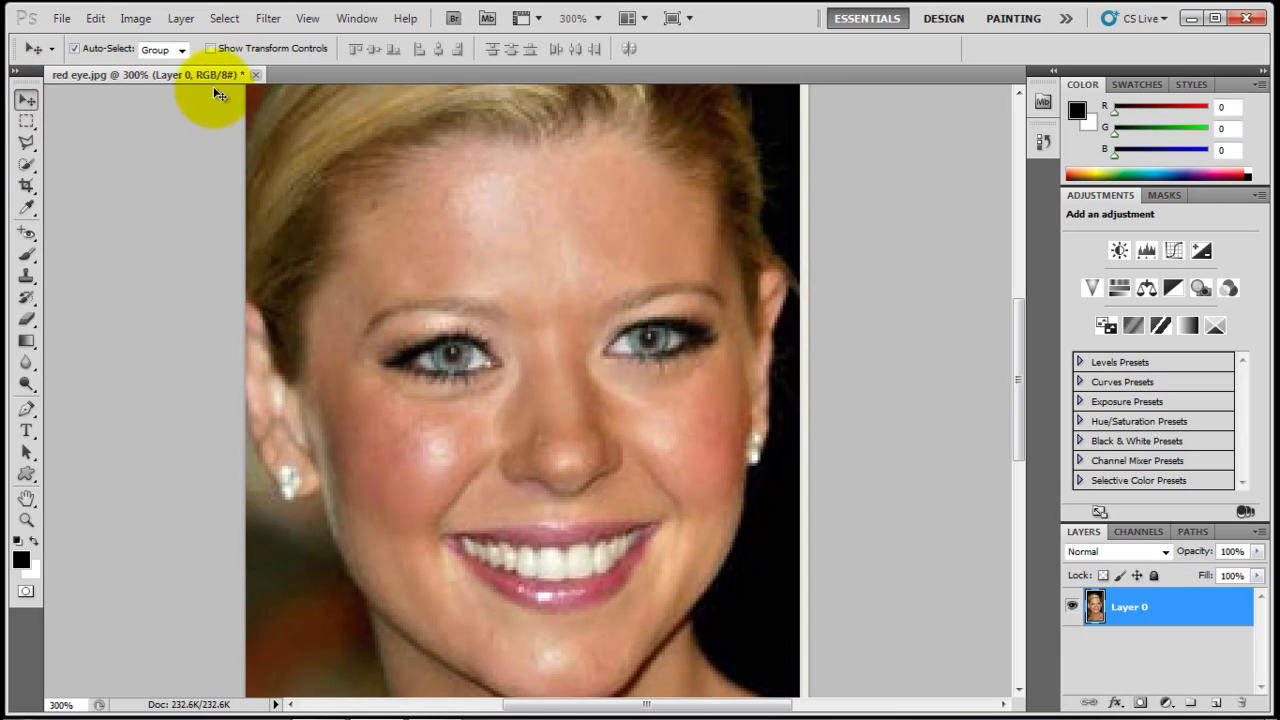
click(28, 236)
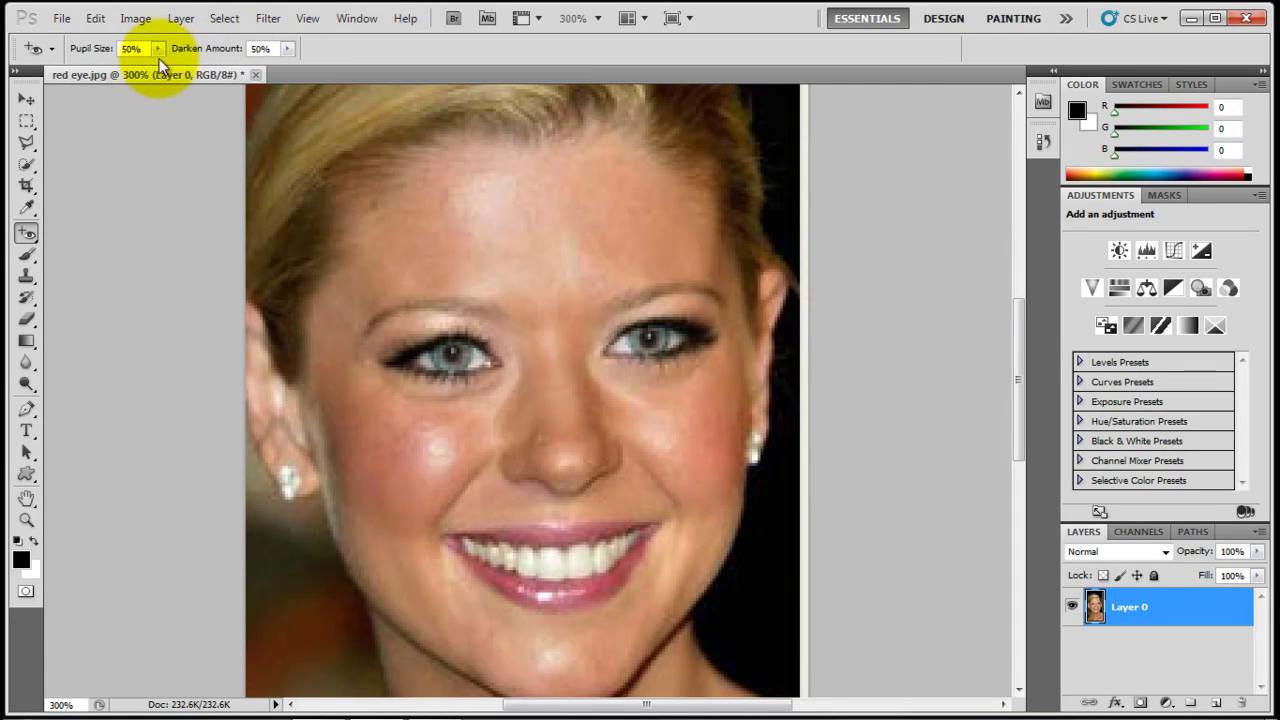
click(288, 50)
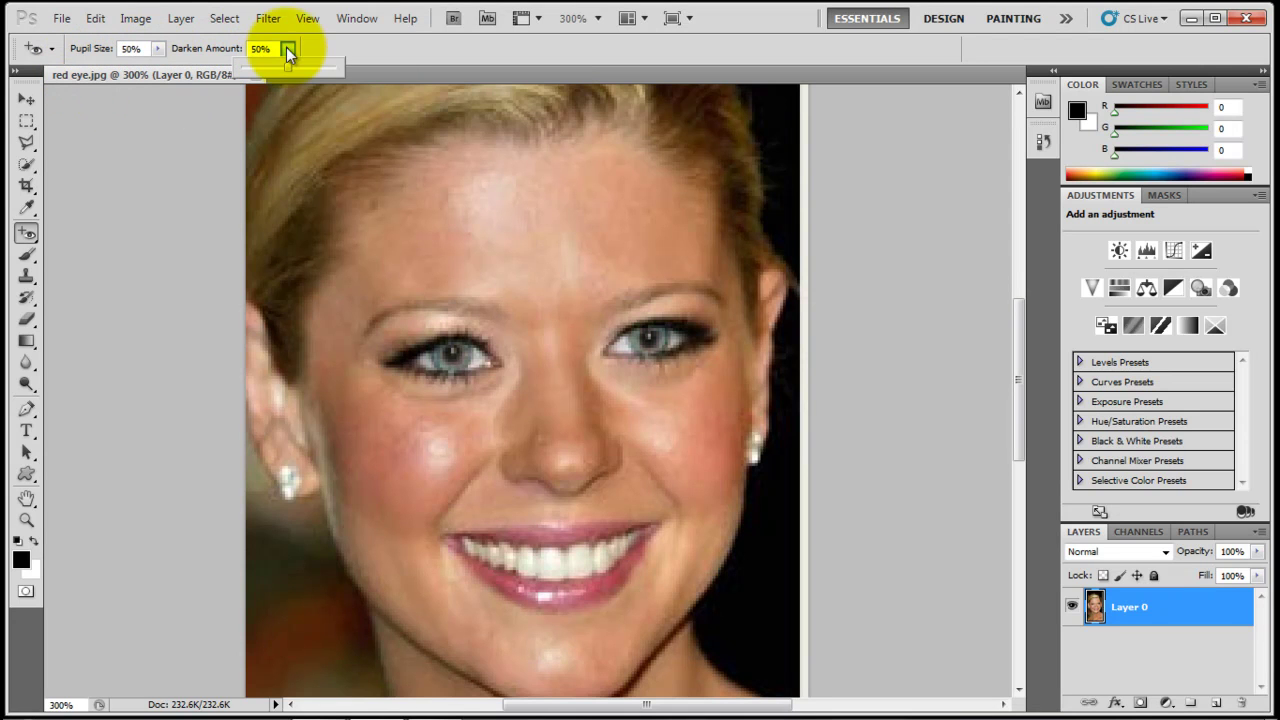
click(379, 50)
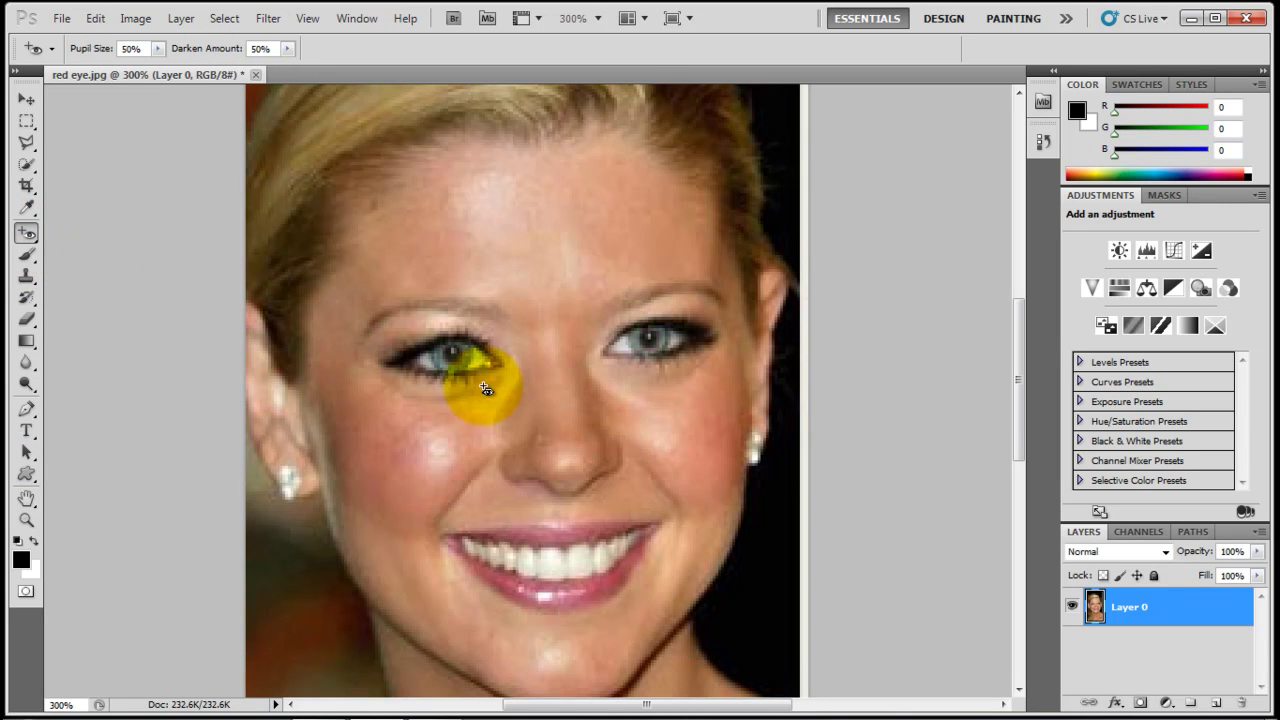
click(651, 341)
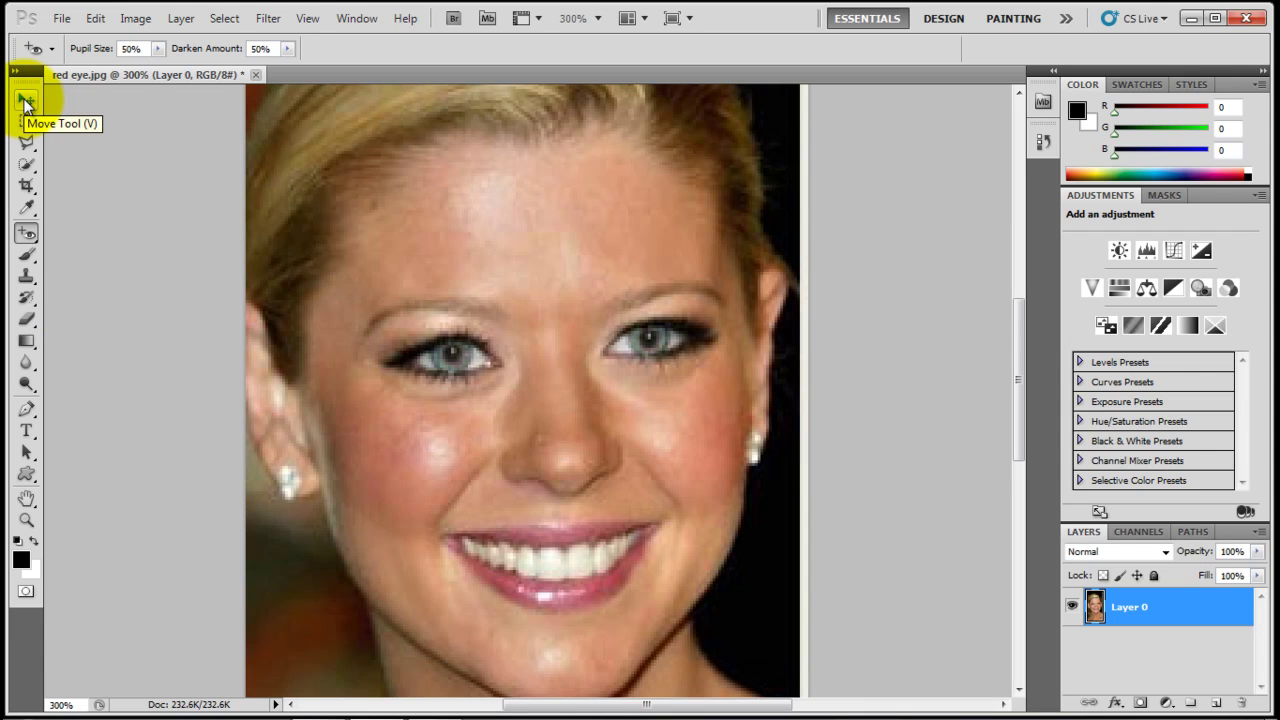
click(26, 101)
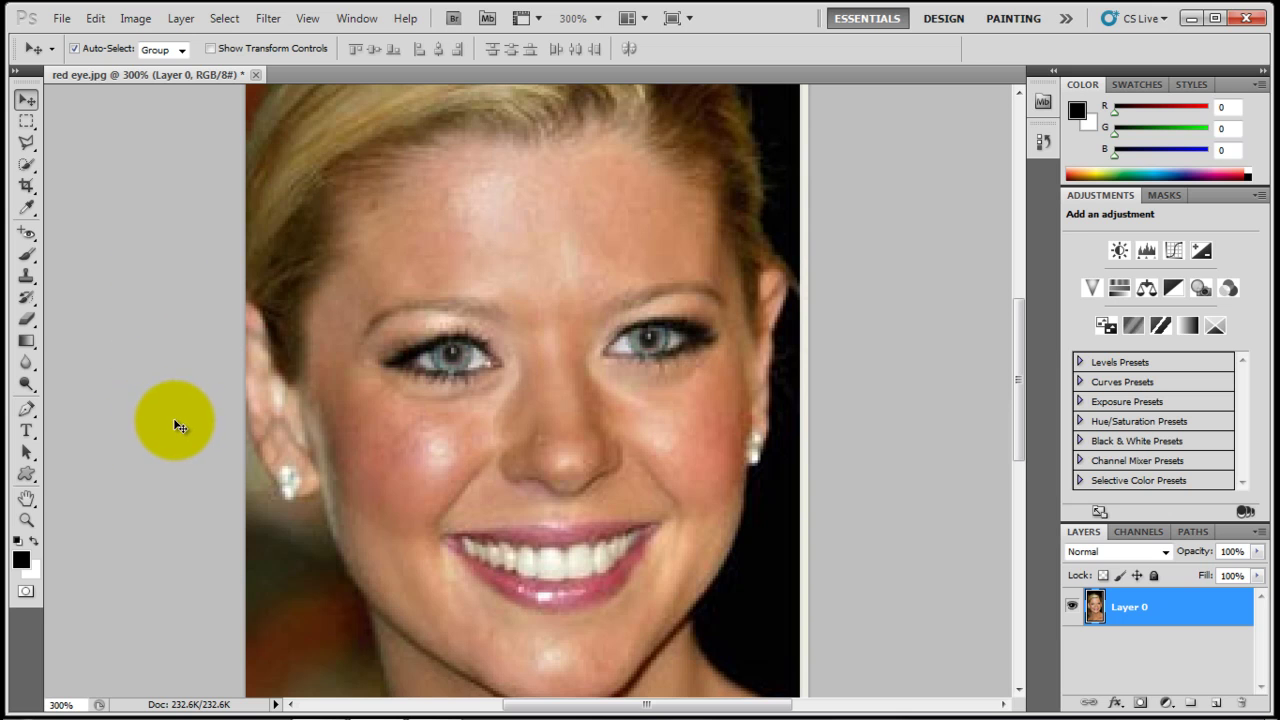
key(ctrl+minus)
key(ctrl+minus)
key(ctrl+minus)
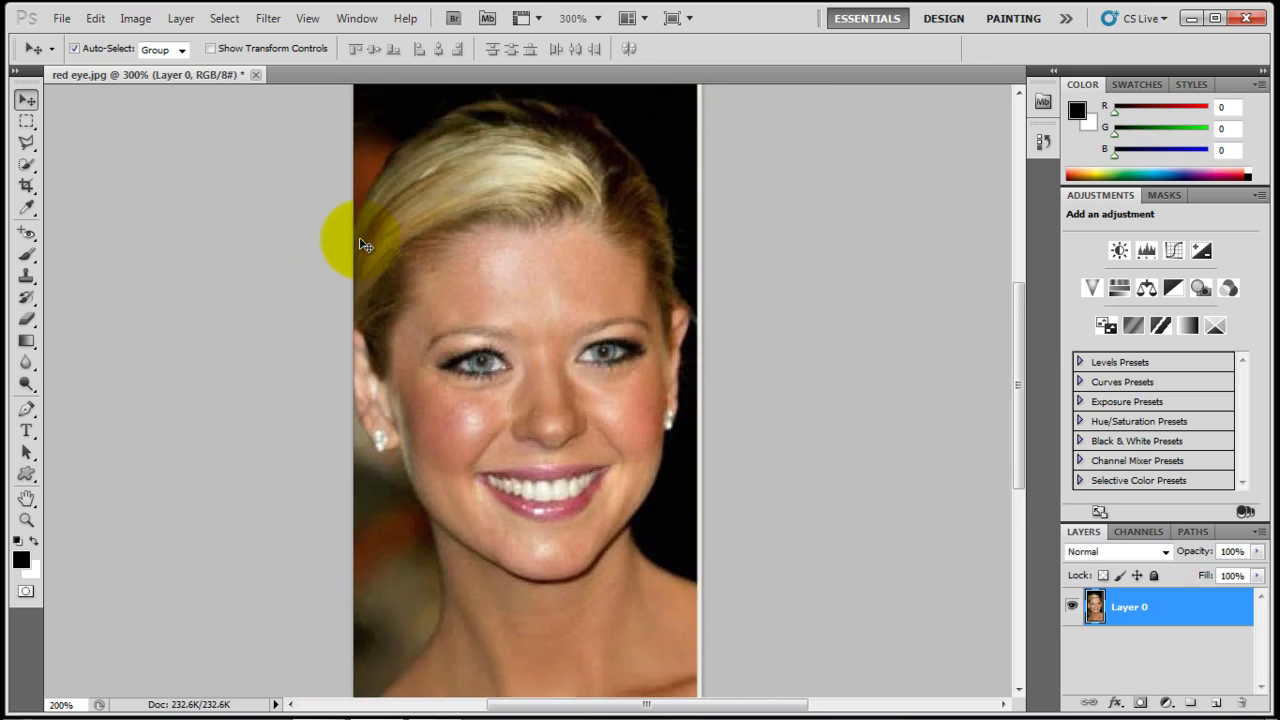